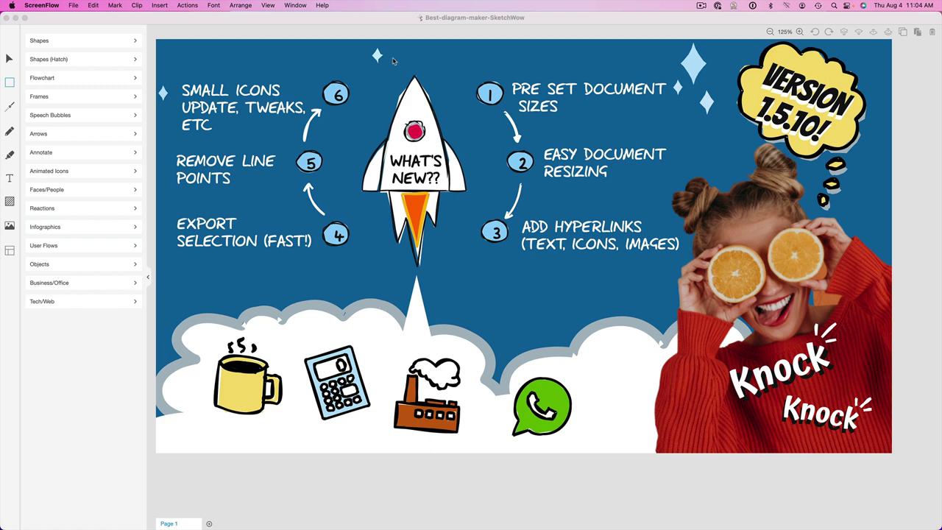
Preview the preset sizes in the Document Size settings, closing without changes.
left_click(399, 21)
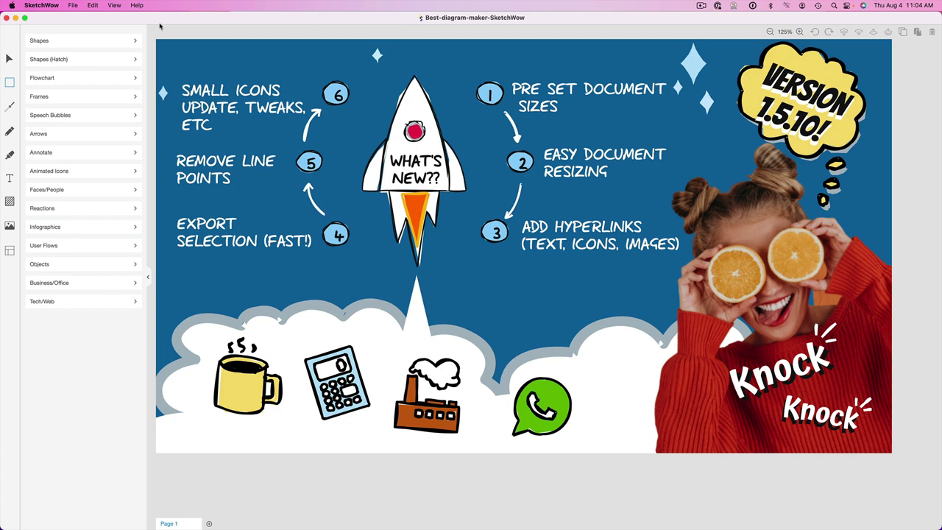
left_click(73, 6)
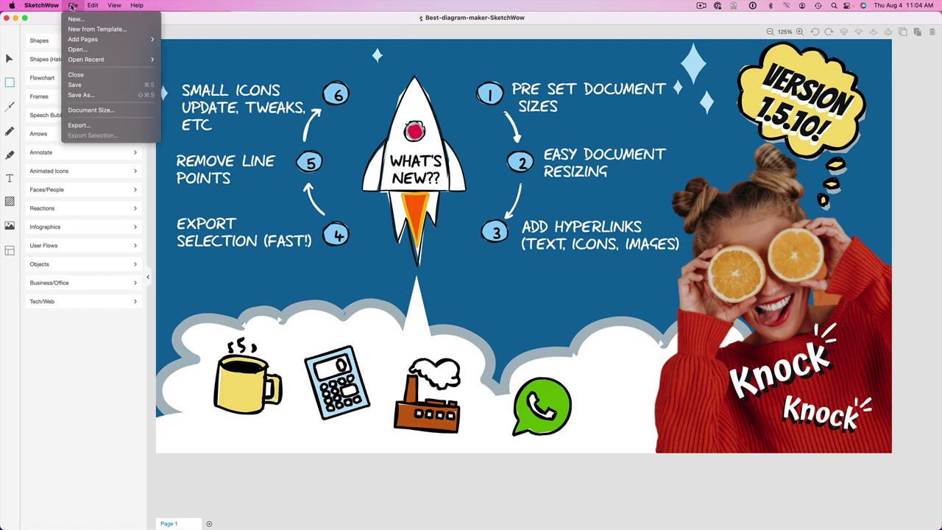
left_click(90, 112)
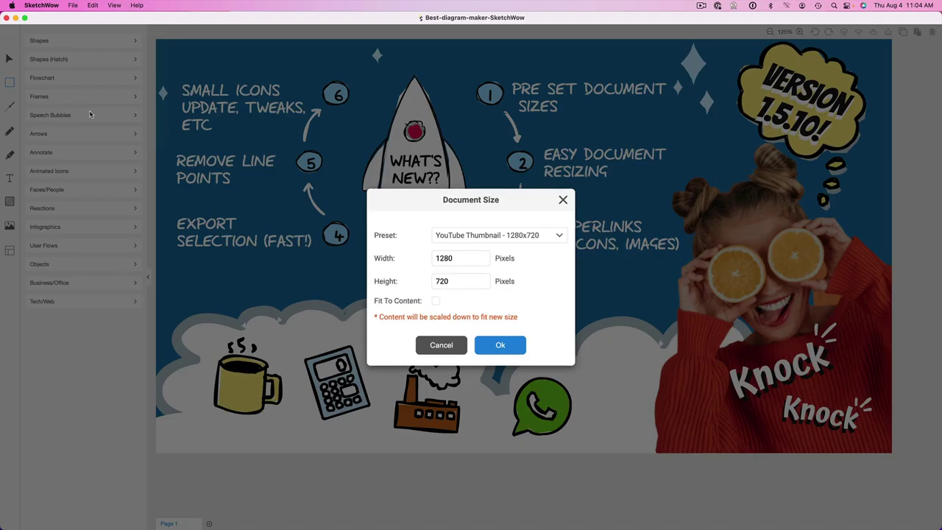
left_click(560, 235)
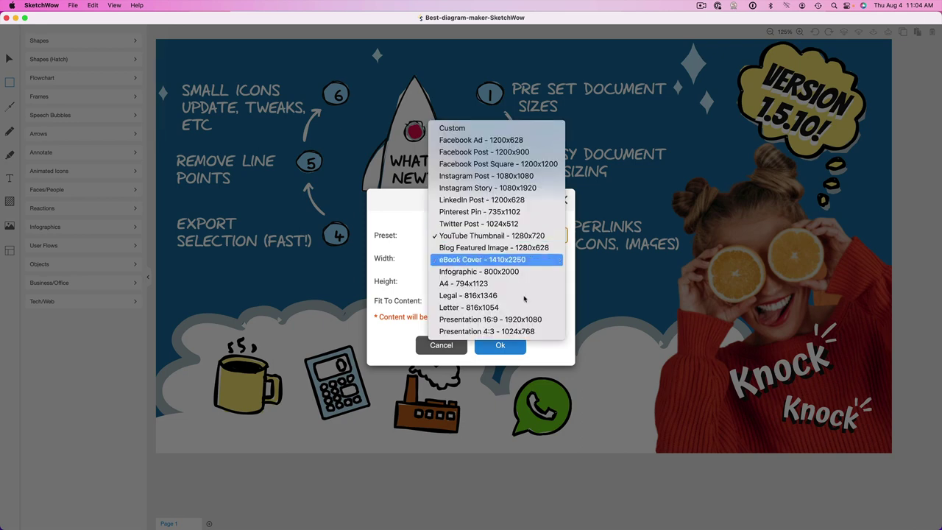
left_click(438, 349)
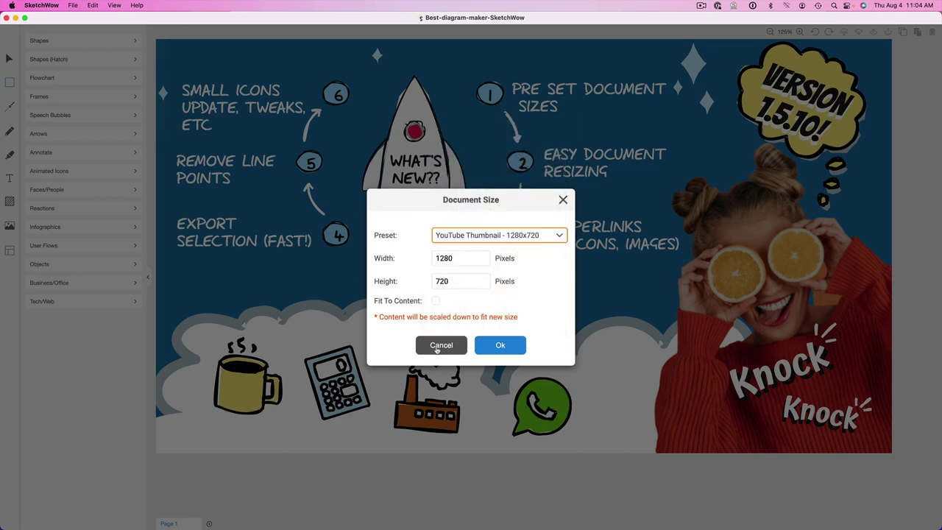
left_click(439, 345)
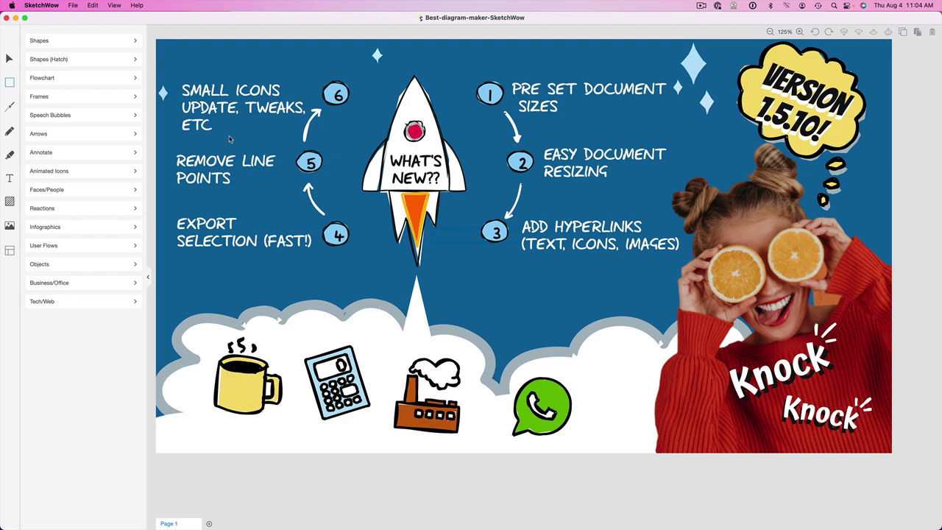
Check the size presets for a new document, then cancel without creating it.
left_click(73, 5)
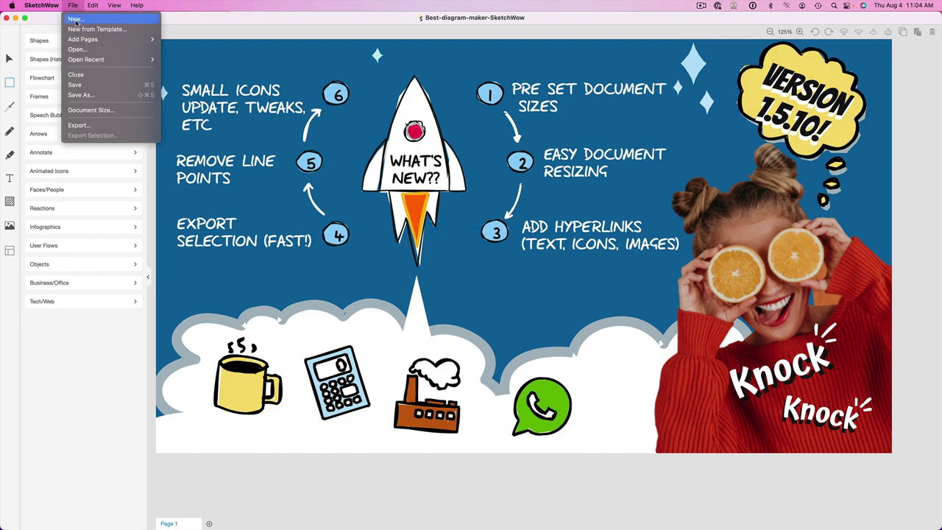
left_click(90, 110)
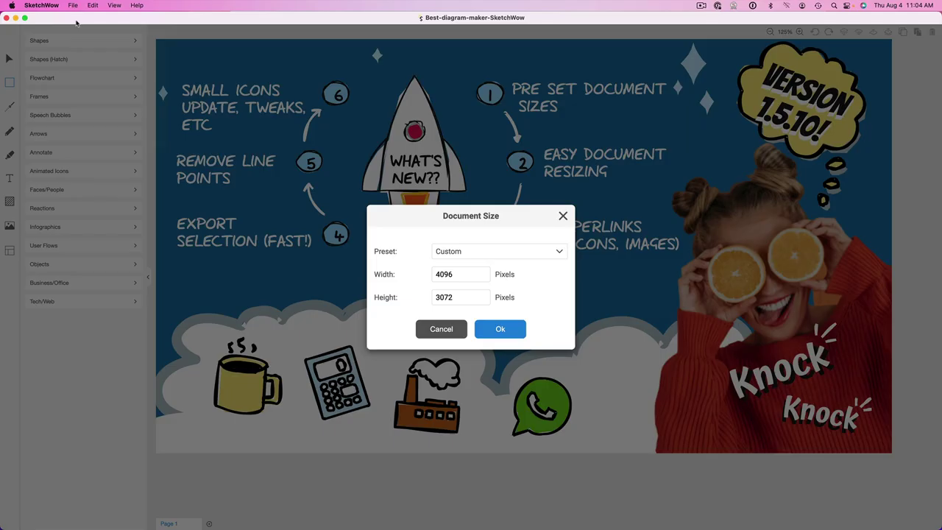
left_click(535, 253)
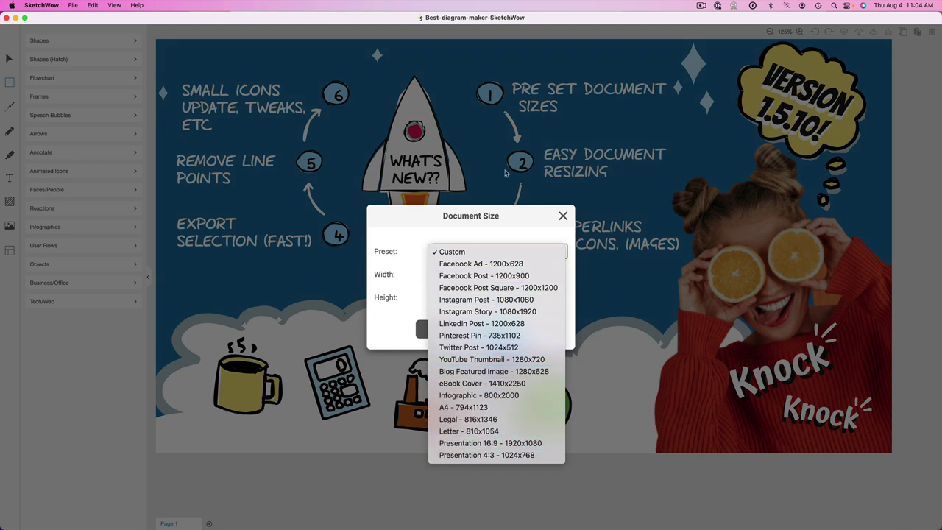
left_click(525, 225)
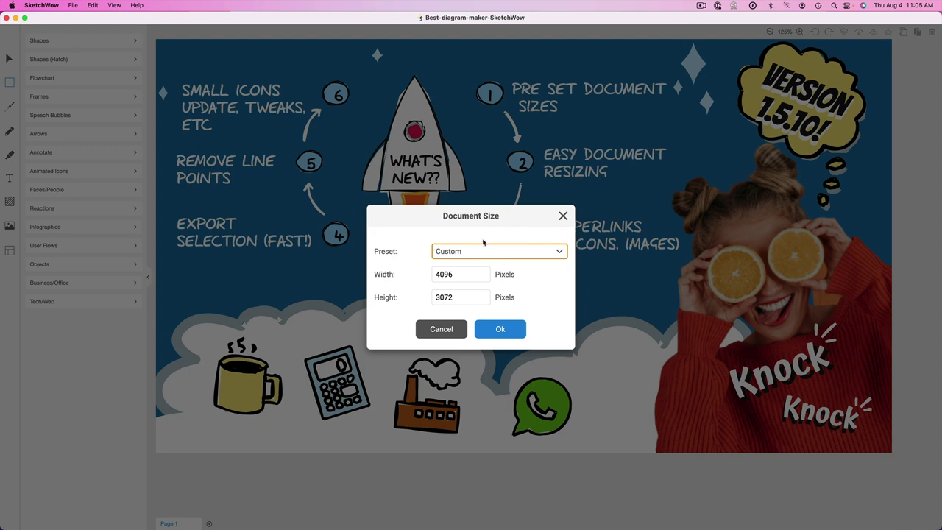
left_click(440, 329)
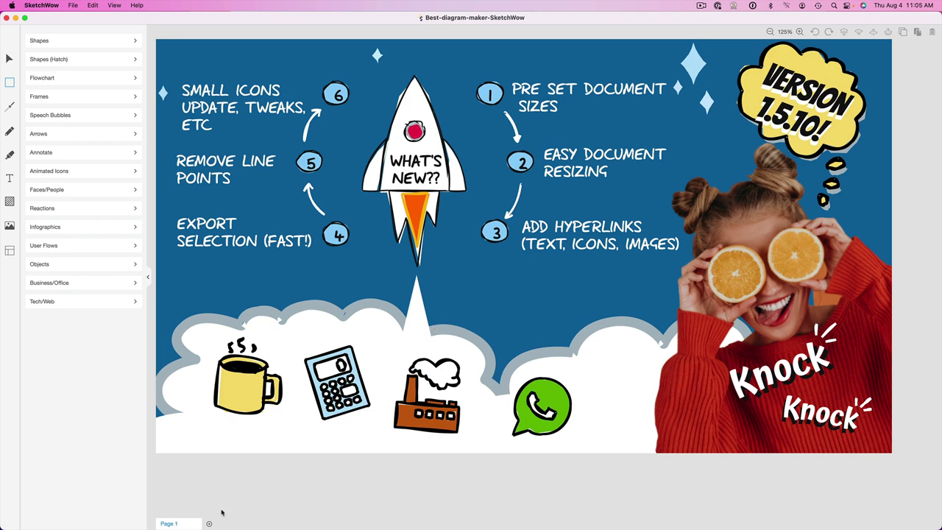
Add the 5 Step Brainstorm template as Page 2, enlarging the canvas to fit.
left_click(73, 6)
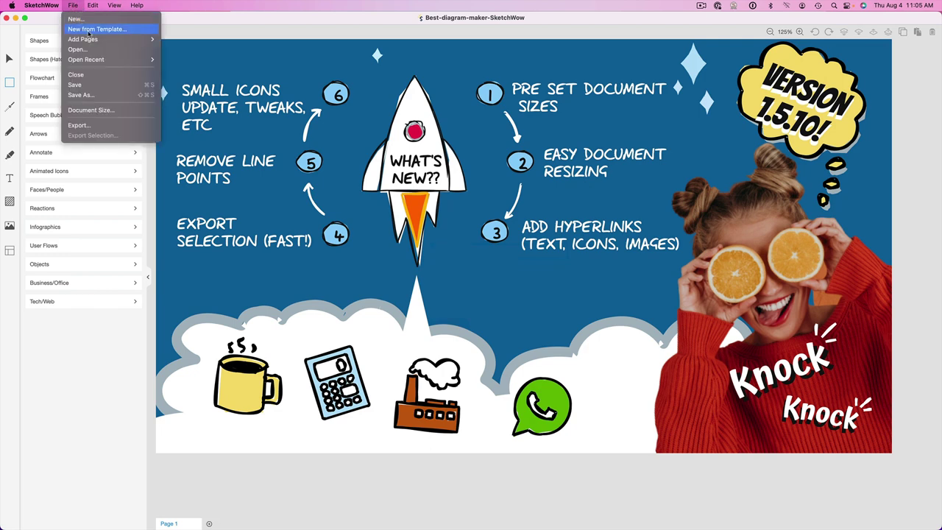
mouse_move(89, 42)
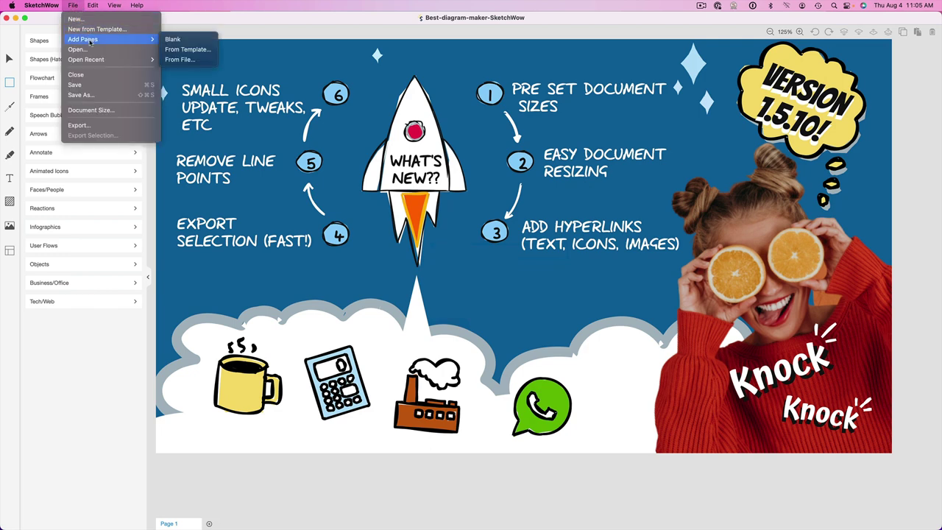
left_click(197, 51)
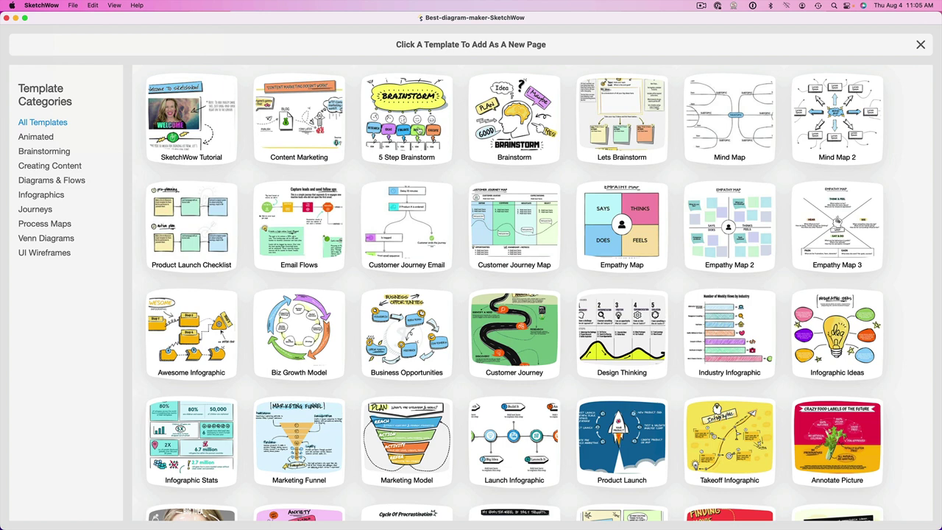
left_click(420, 131)
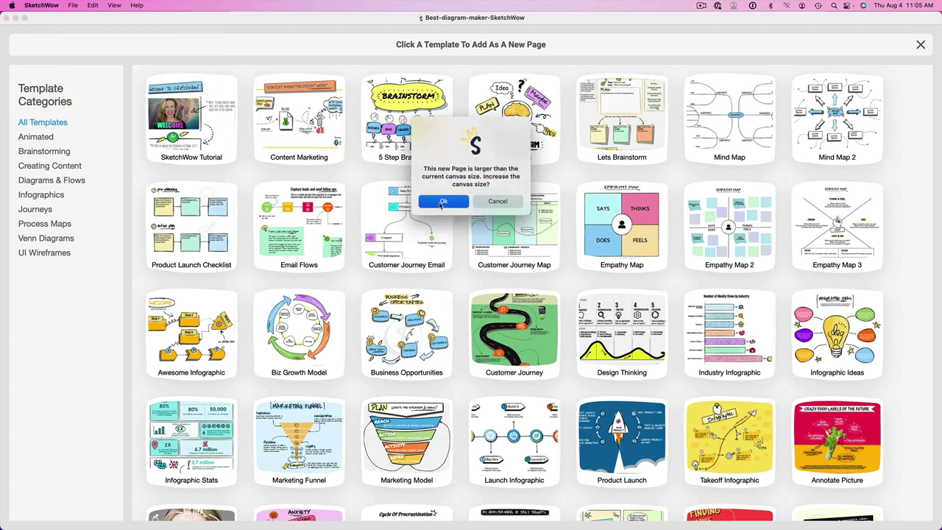
left_click(442, 201)
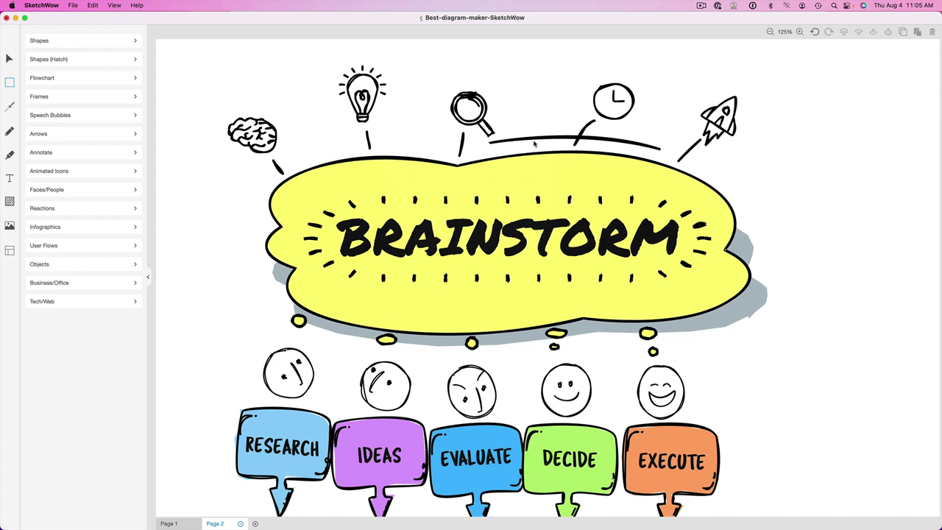
Change the document size to the Instagram Post 1080x1080 preset.
left_click(74, 6)
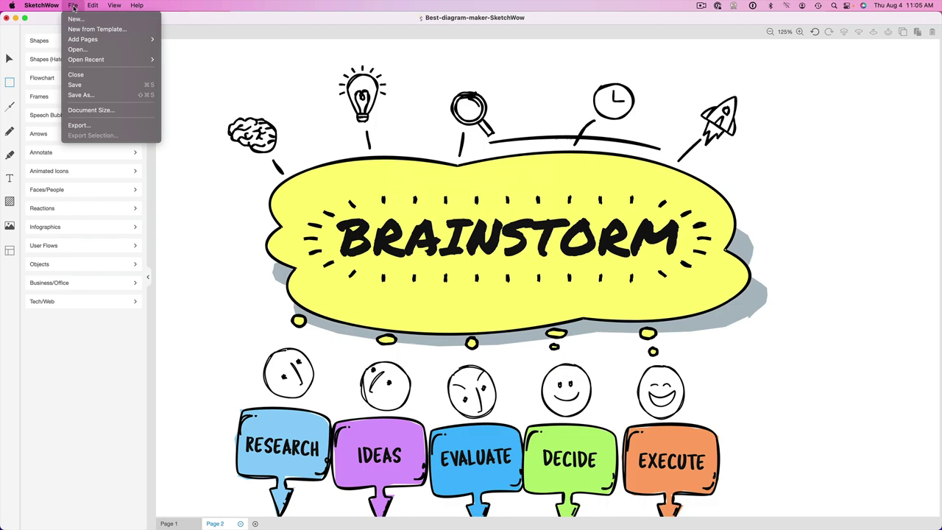
left_click(103, 110)
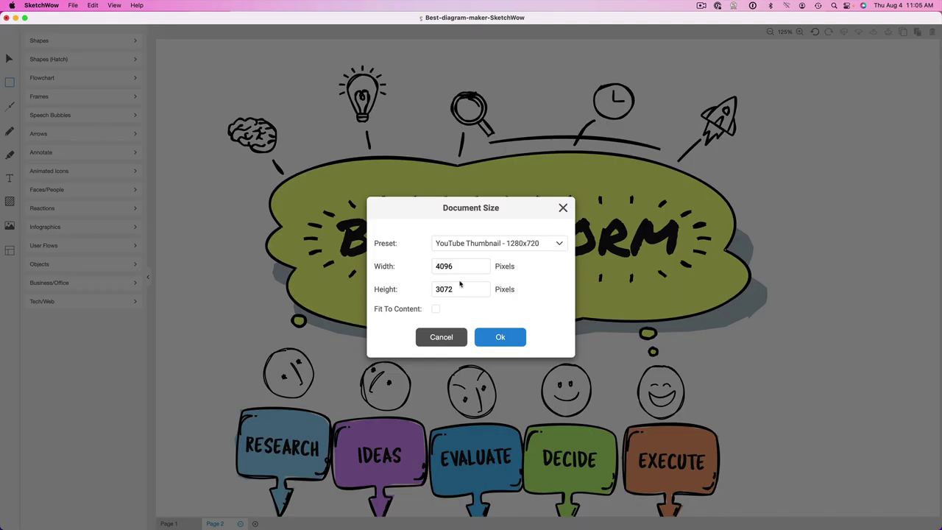
left_click(560, 245)
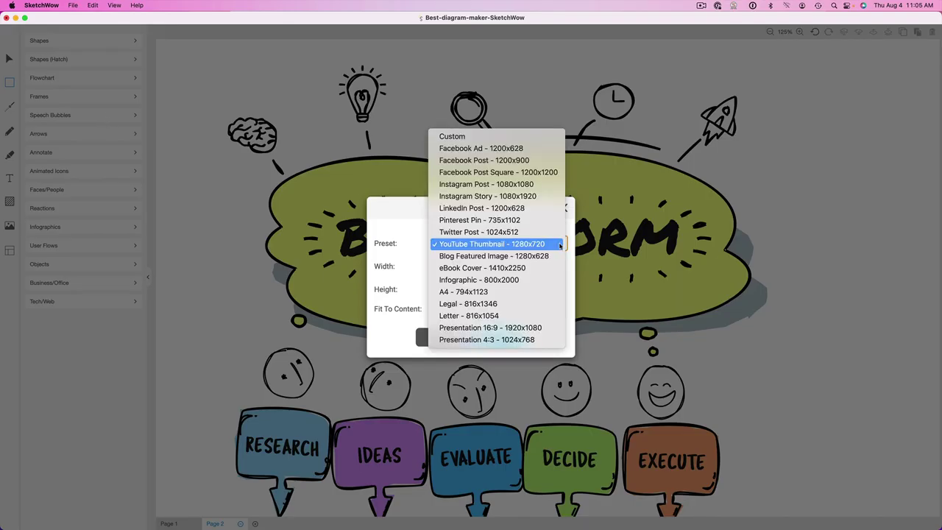
left_click(487, 184)
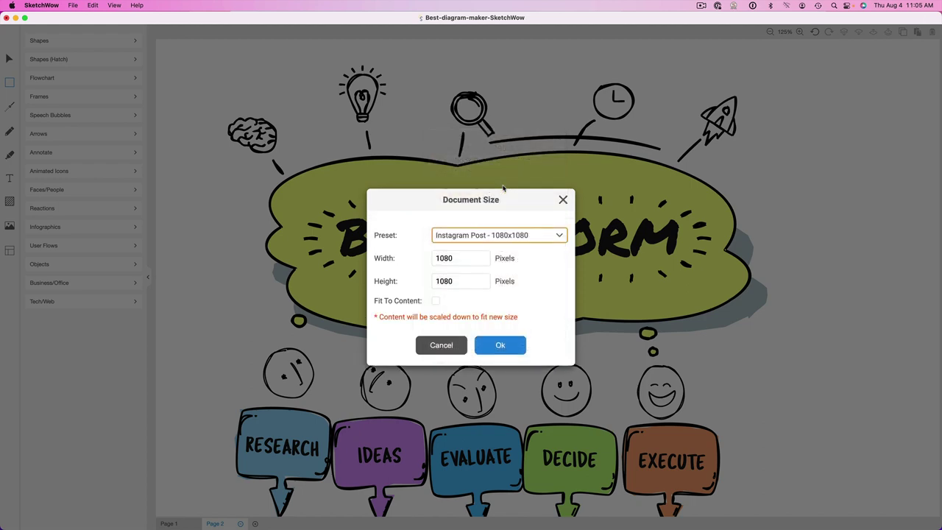
left_click(501, 346)
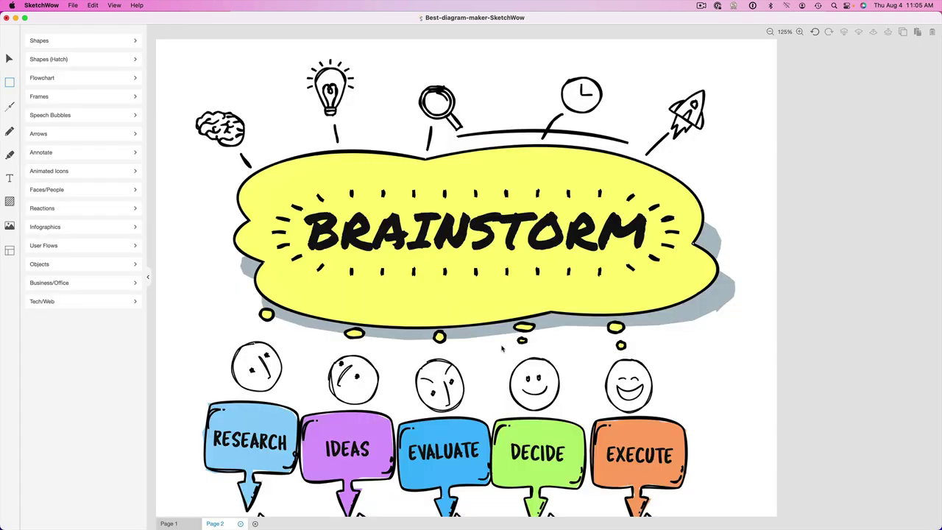
Select the entire Brainstorm diagram, scale it up slightly, and nudge it left and down.
left_click(769, 32)
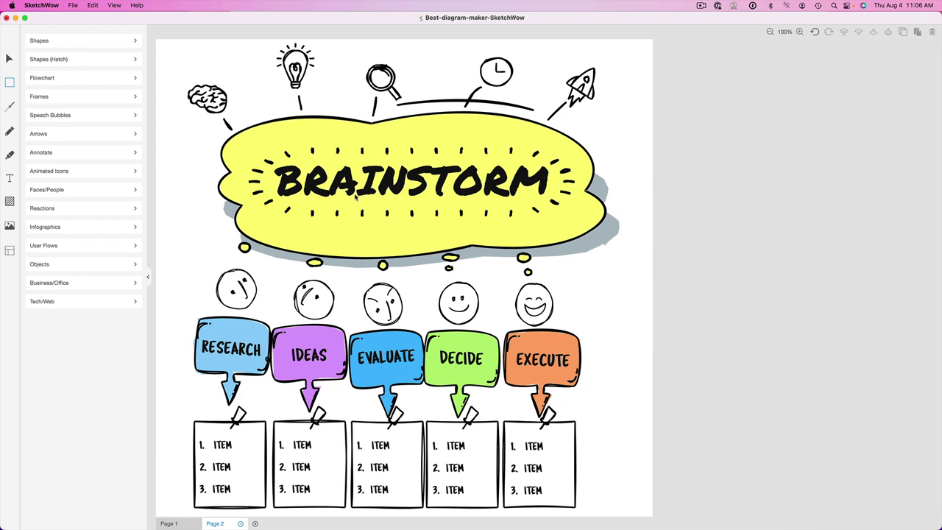
right_click(220, 70)
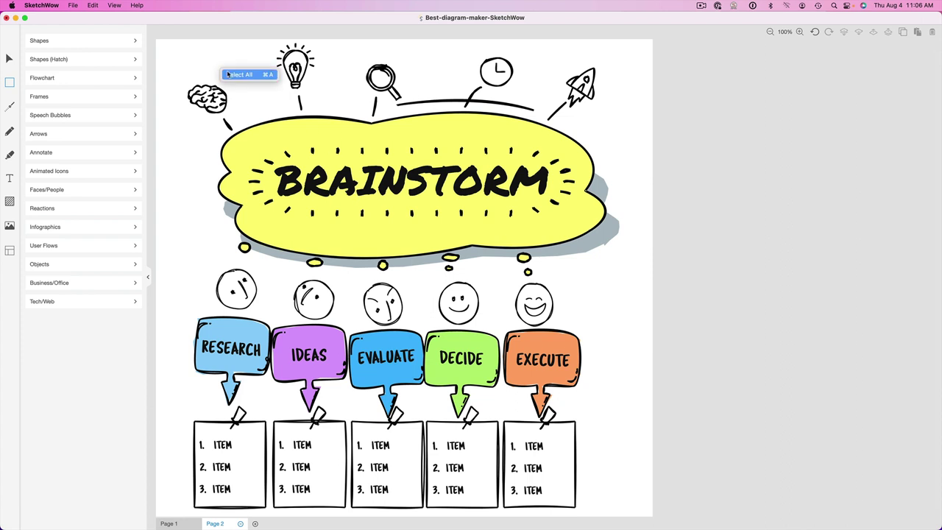
left_click(227, 74)
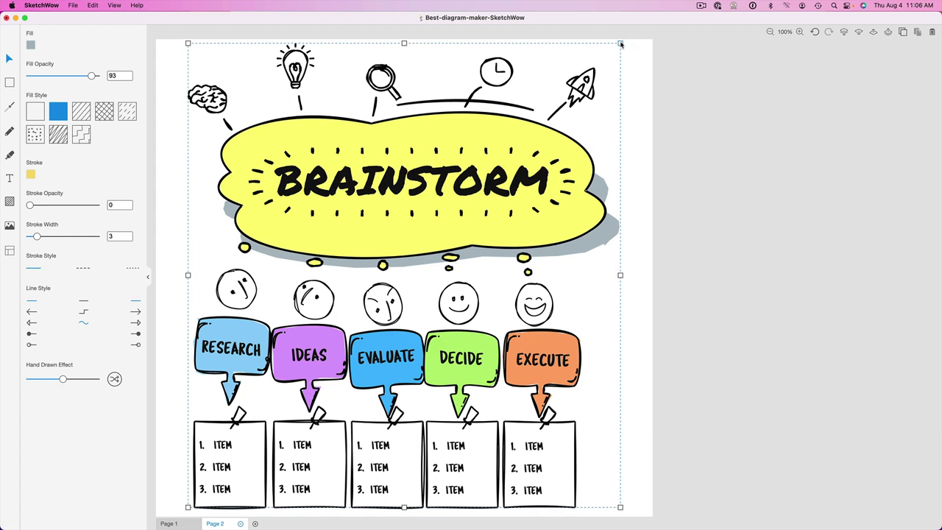
mouse_move(621, 43)
left_mouse_down()
mouse_move(635, 35)
mouse_move(622, 44)
left_mouse_up()
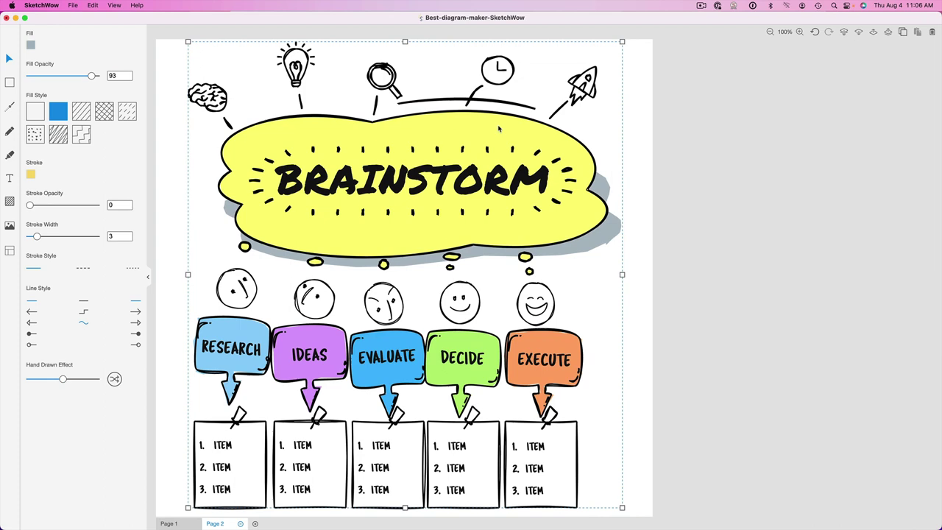
left_click_drag(499, 131, 496, 133)
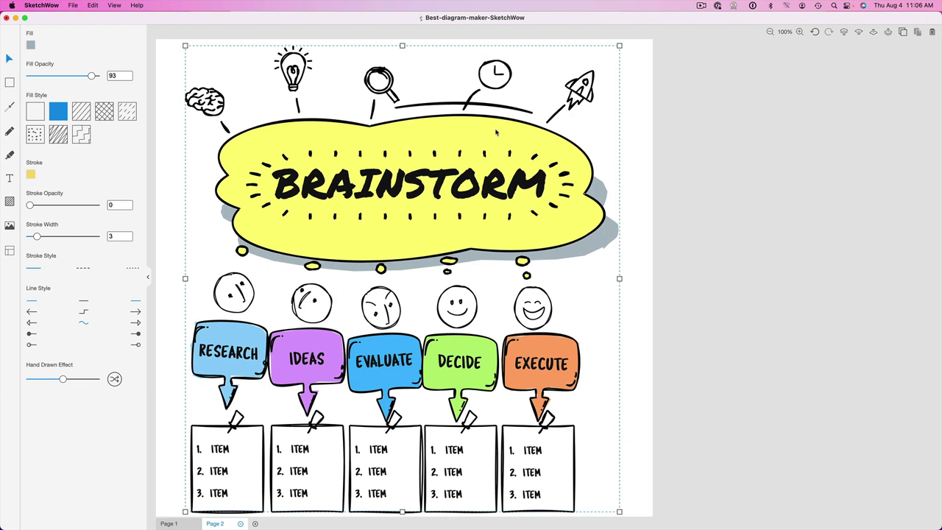
left_click(640, 128)
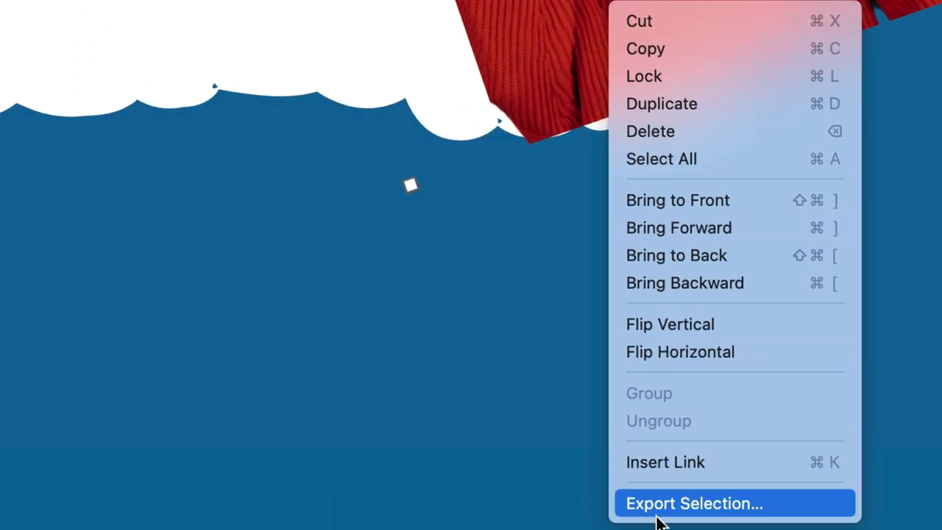
Export the selected elements as a separate image.
left_click(677, 509)
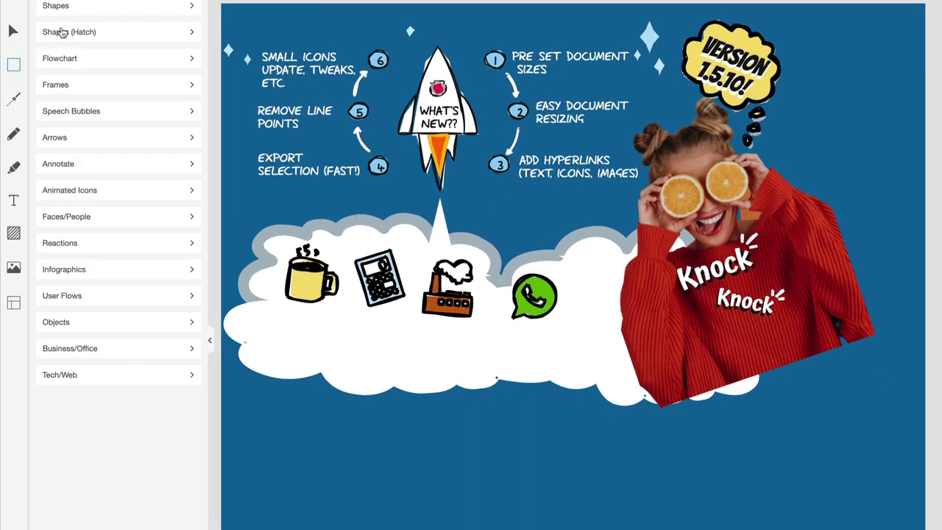
Draw a light-blue rectangle, duplicate it to the right, and link them with a looping curve.
left_click(94, 7)
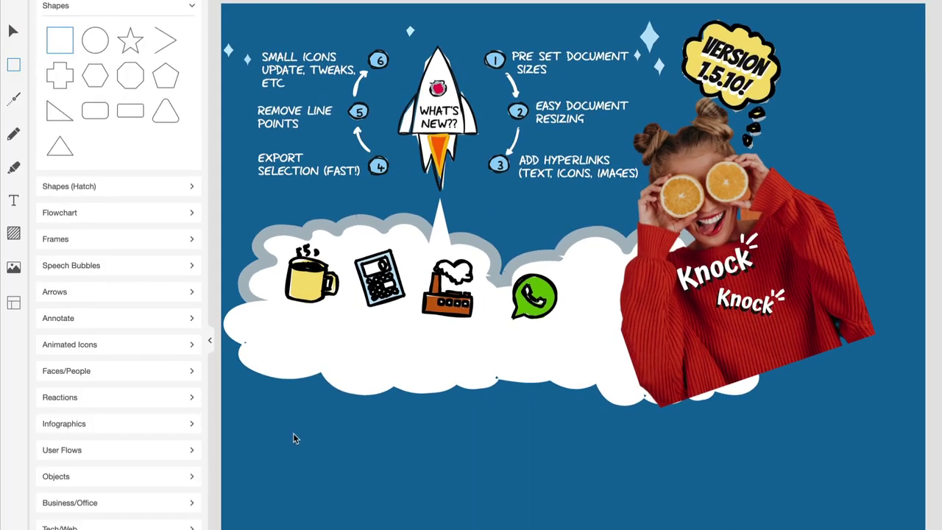
mouse_move(283, 427)
left_mouse_down()
mouse_move(341, 522)
mouse_move(411, 523)
left_mouse_up()
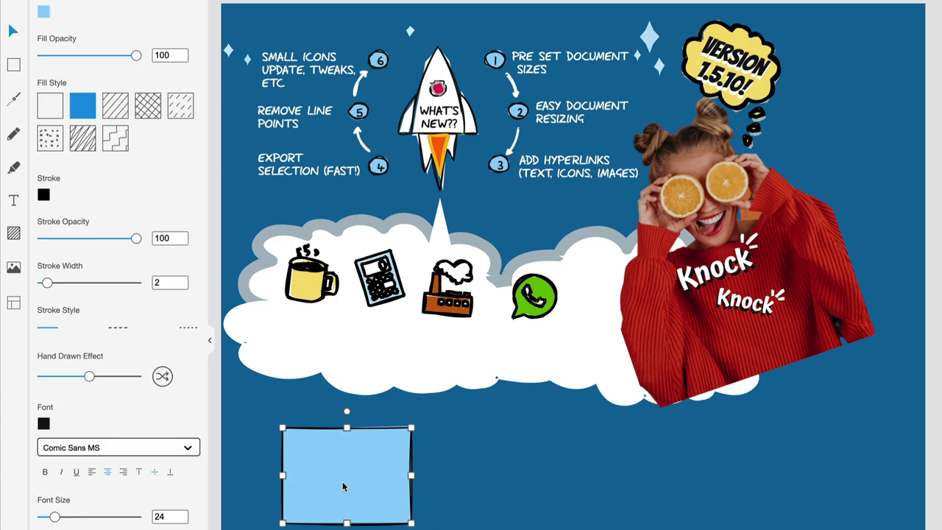
key("ctrl+d")
left_click_drag(348, 399, 622, 394)
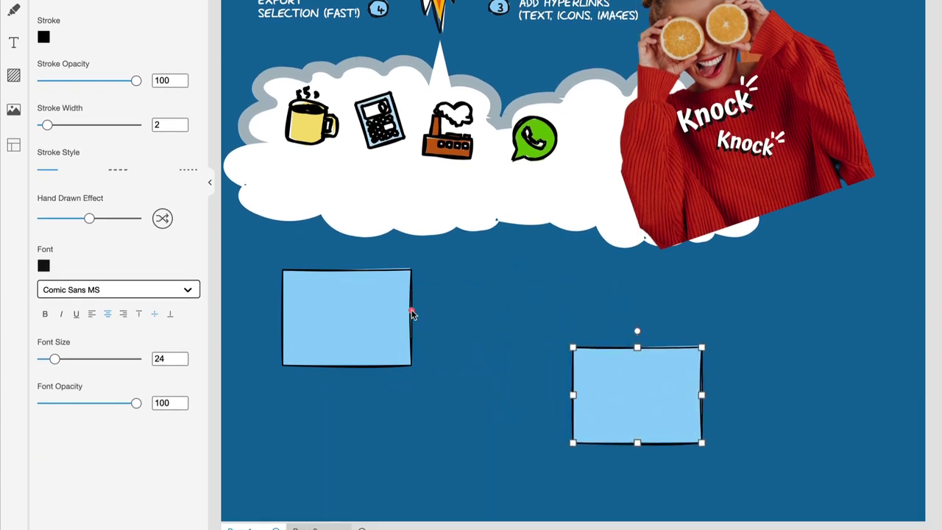
mouse_move(412, 313)
left_mouse_down()
mouse_move(429, 297)
mouse_move(496, 291)
mouse_move(495, 359)
mouse_move(355, 421)
mouse_move(391, 456)
mouse_move(481, 450)
mouse_move(553, 409)
mouse_move(690, 404)
mouse_move(593, 406)
mouse_move(608, 358)
mouse_move(632, 405)
left_mouse_up()
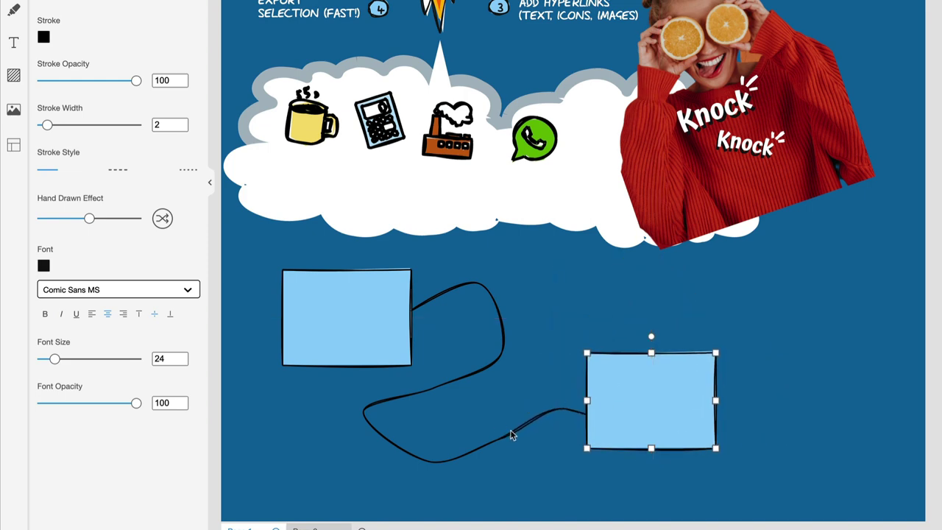
Give the connector a right-arrow line style and reshape its lower loop and right-side curve.
left_click(514, 434)
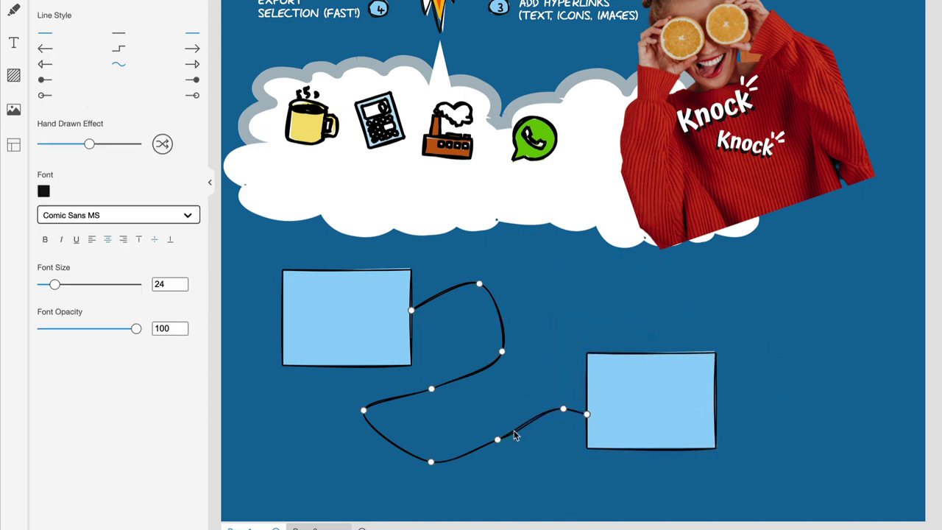
left_click(194, 50)
left_click_drag(363, 410, 418, 425)
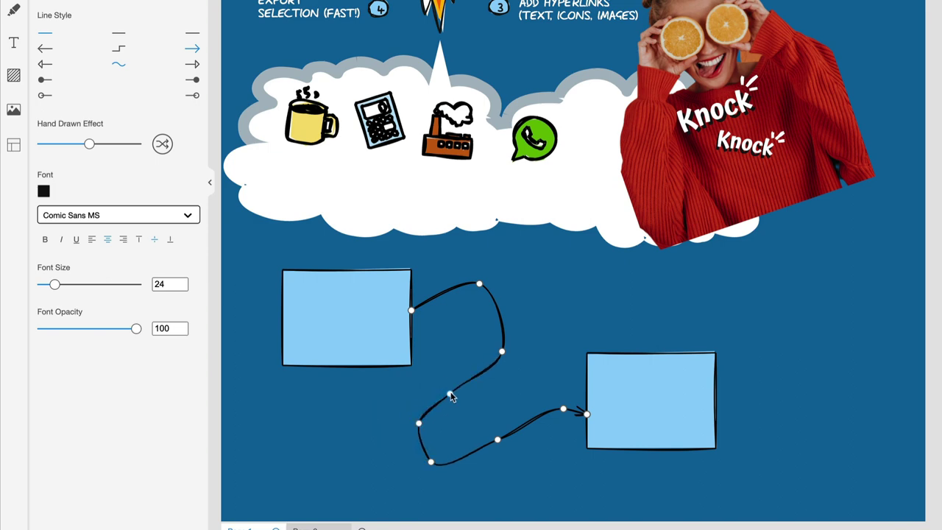
left_click_drag(502, 353, 519, 341)
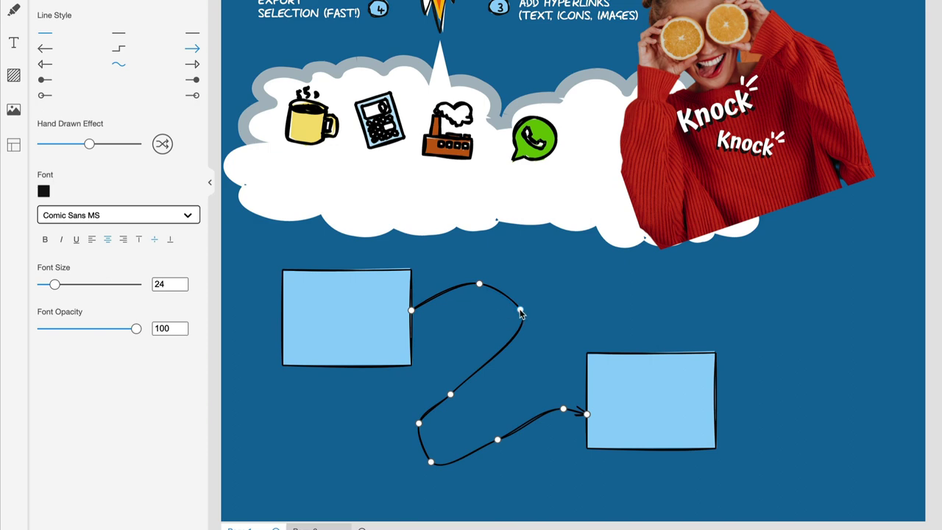
Delete four bend points from the connector and pull the remaining bend into a Z shape.
double_click(520, 310)
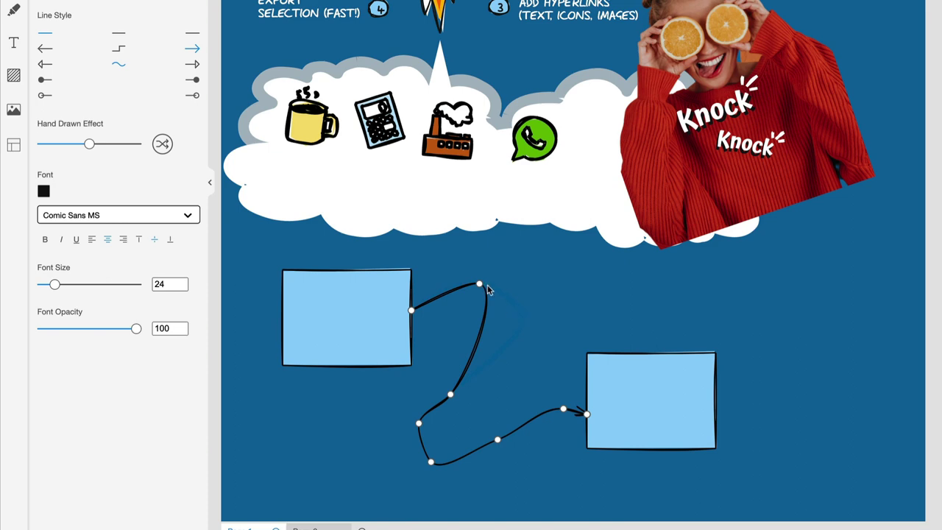
left_click_drag(480, 284, 510, 295)
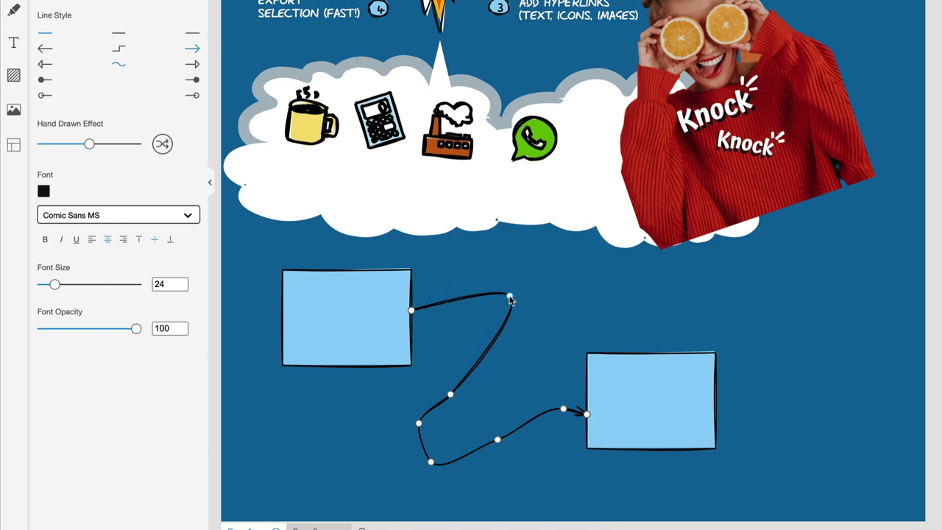
double_click(451, 395)
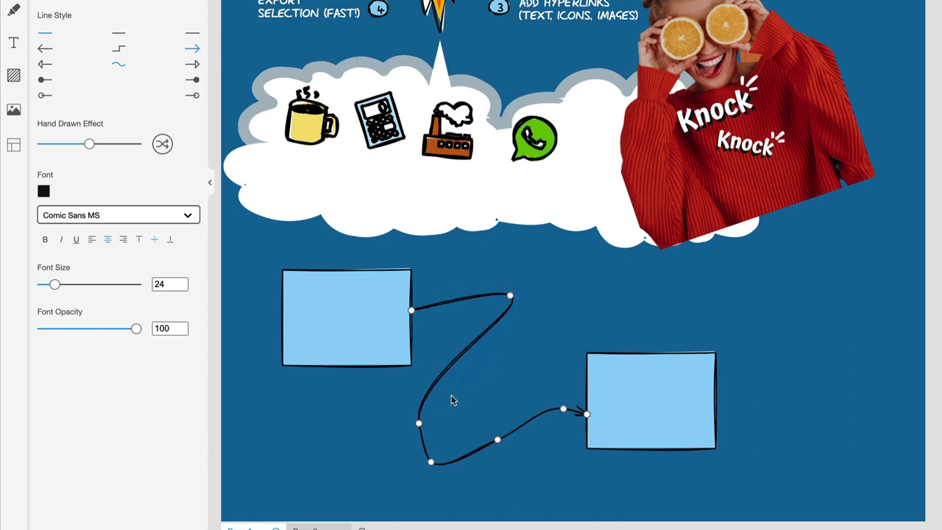
double_click(498, 439)
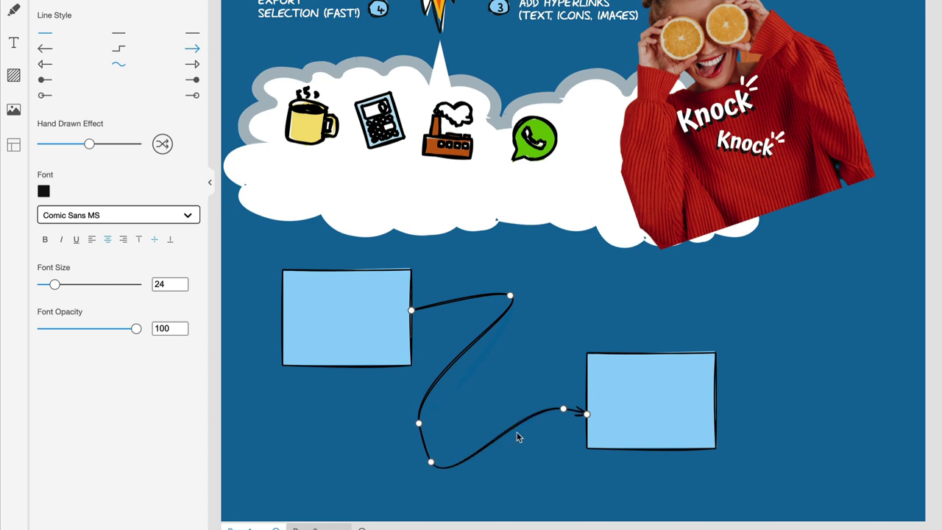
double_click(563, 409)
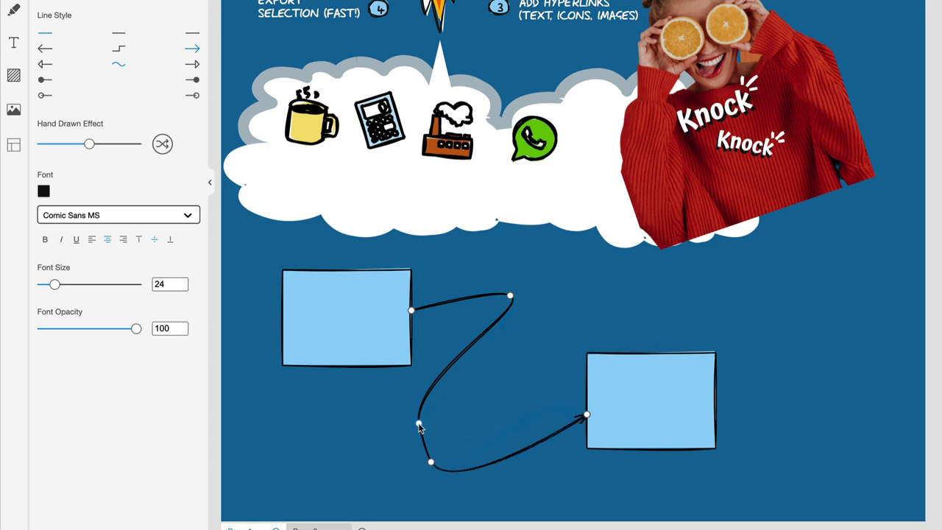
left_click_drag(418, 425, 430, 401)
left_click_drag(417, 425, 482, 353)
Delete the connector's middle point and raise its lower bend into a smooth curve.
left_click(521, 350)
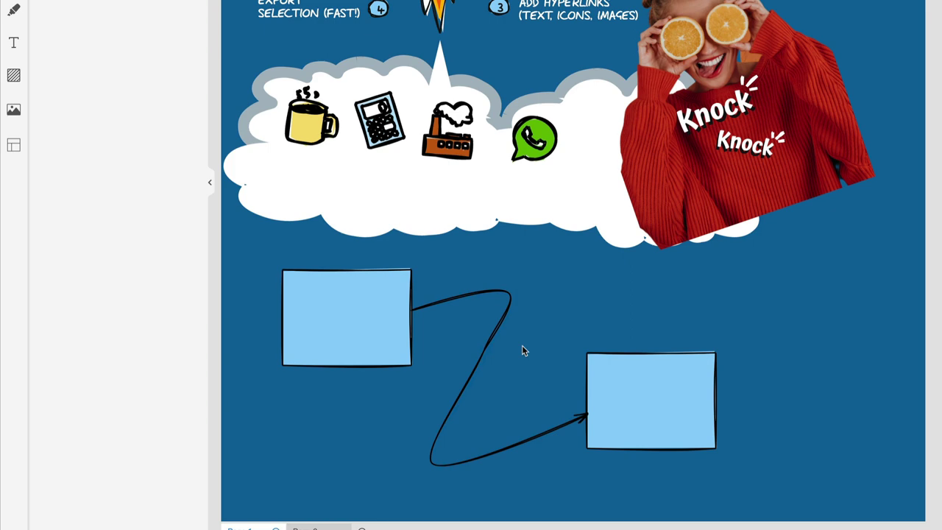
left_click(484, 354)
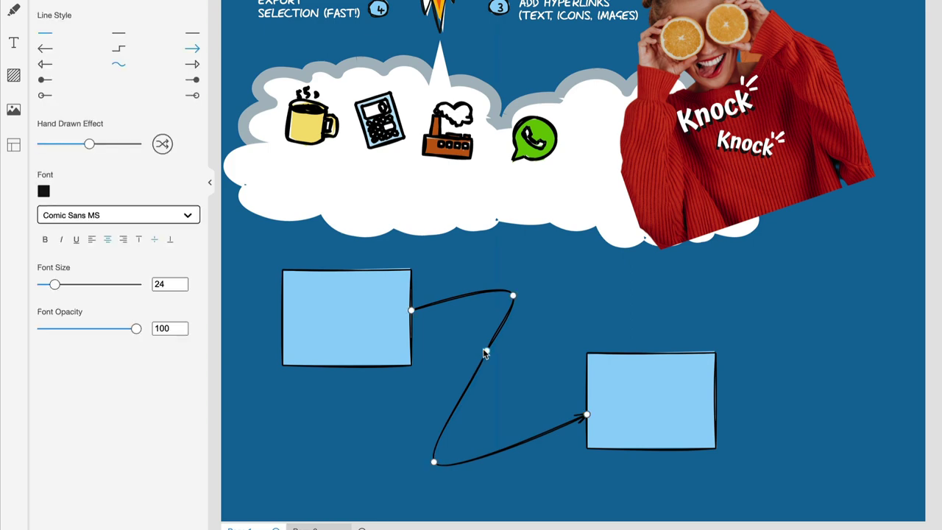
double_click(486, 353)
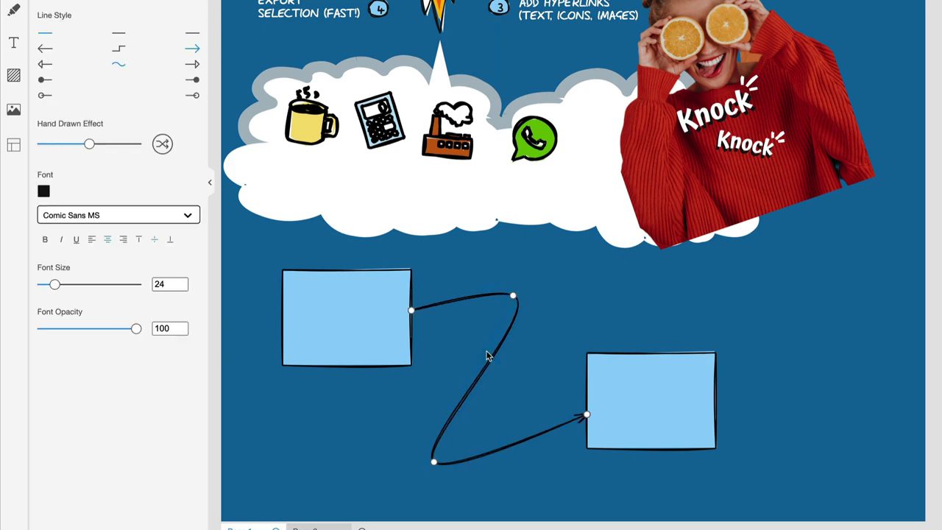
left_click_drag(434, 462, 447, 393)
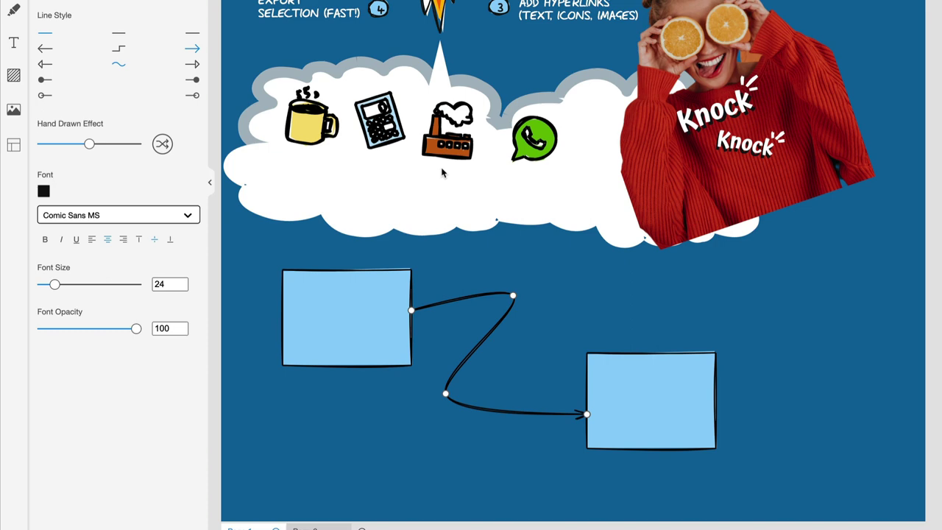
left_click(304, 128)
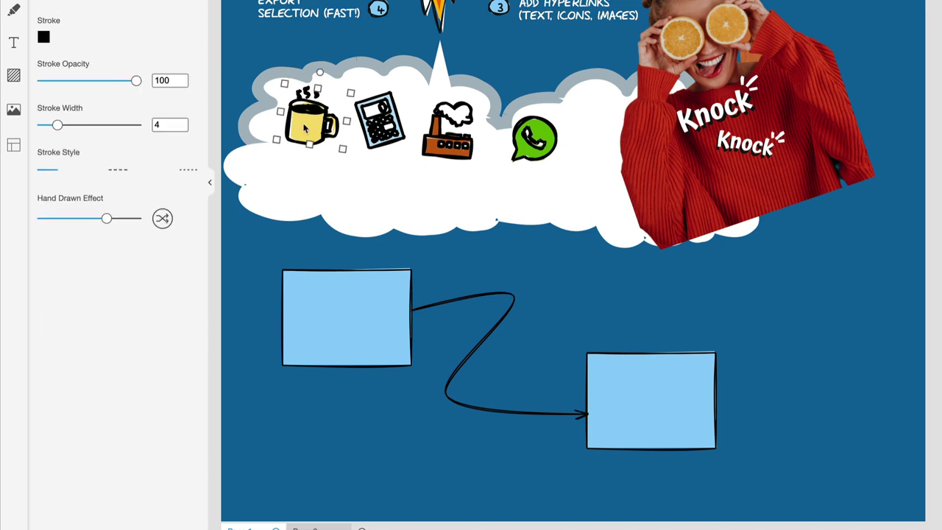